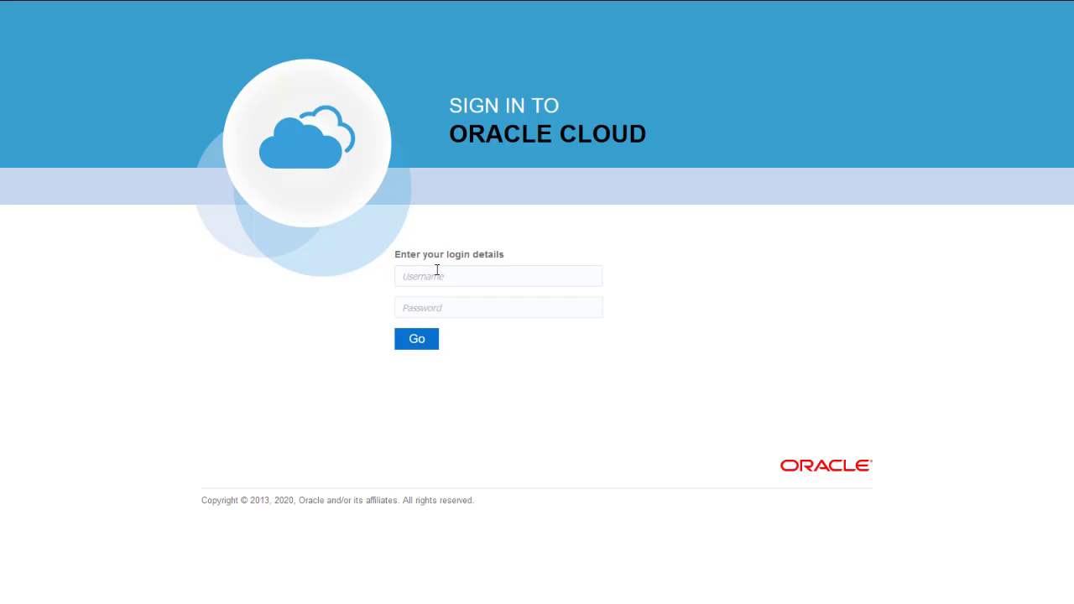
Sign in to Oracle Cloud with the account username and password.
left_click(437, 271)
type("maria")
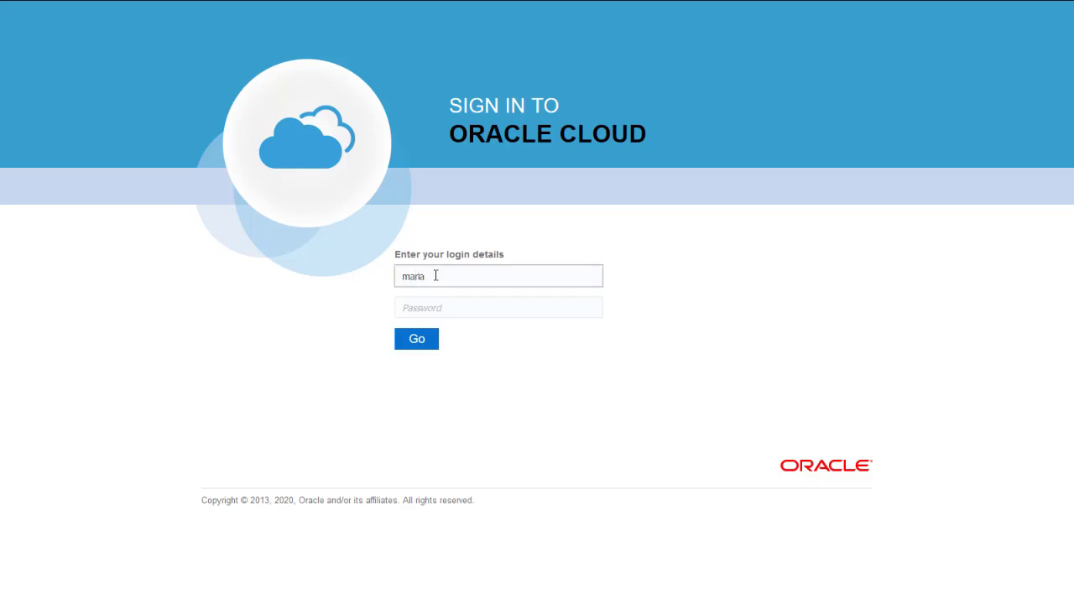
key("Tab")
key("ctrl+v")
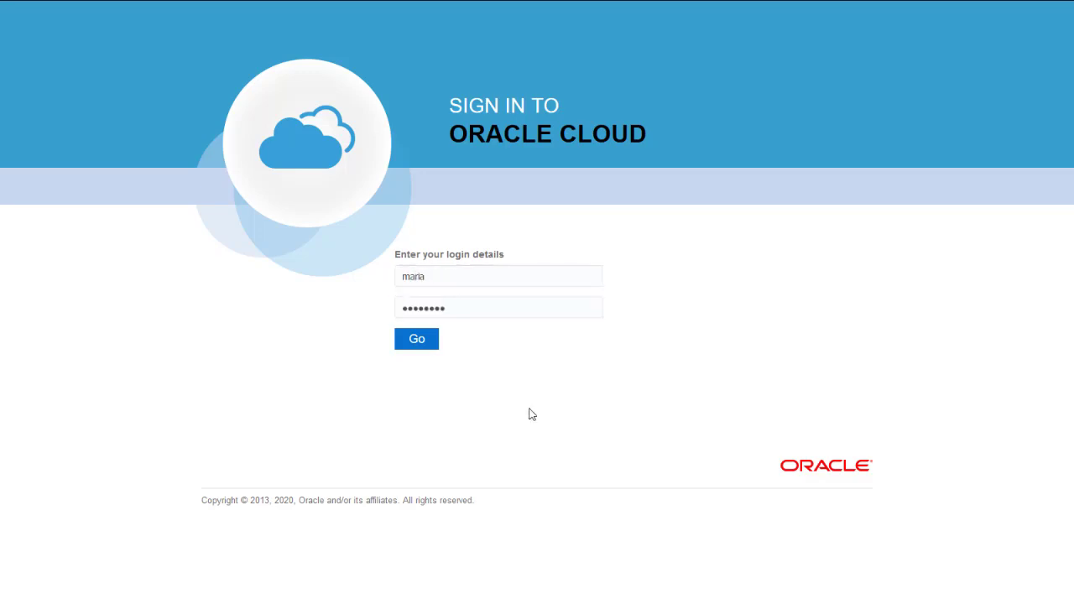
left_click(420, 344)
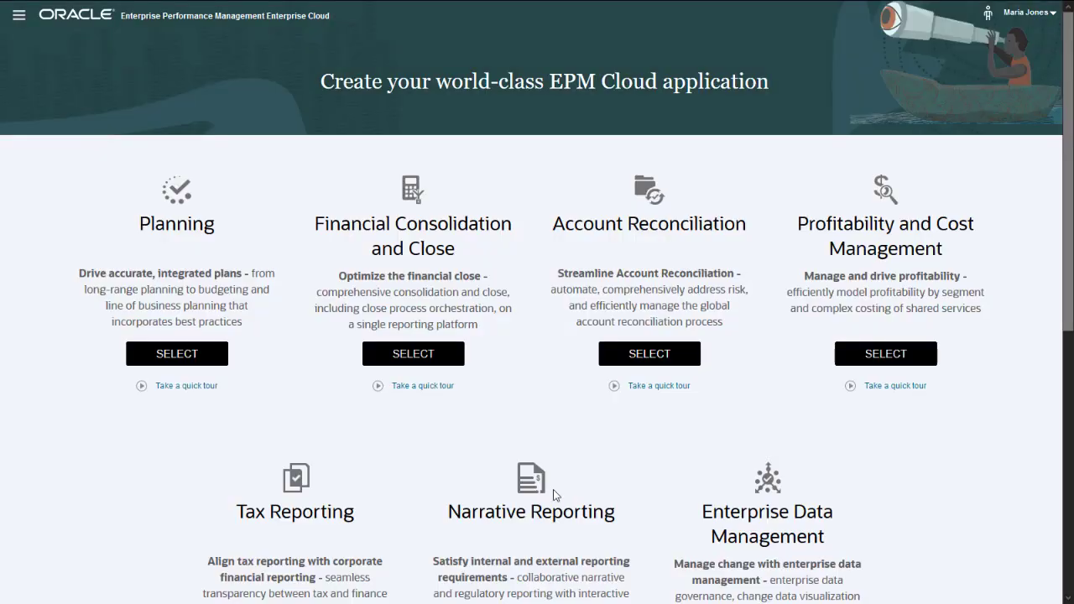
Start a new Financial Consolidation and Close application named Consol with the description Consolidation, and continue to its details.
left_click(417, 359)
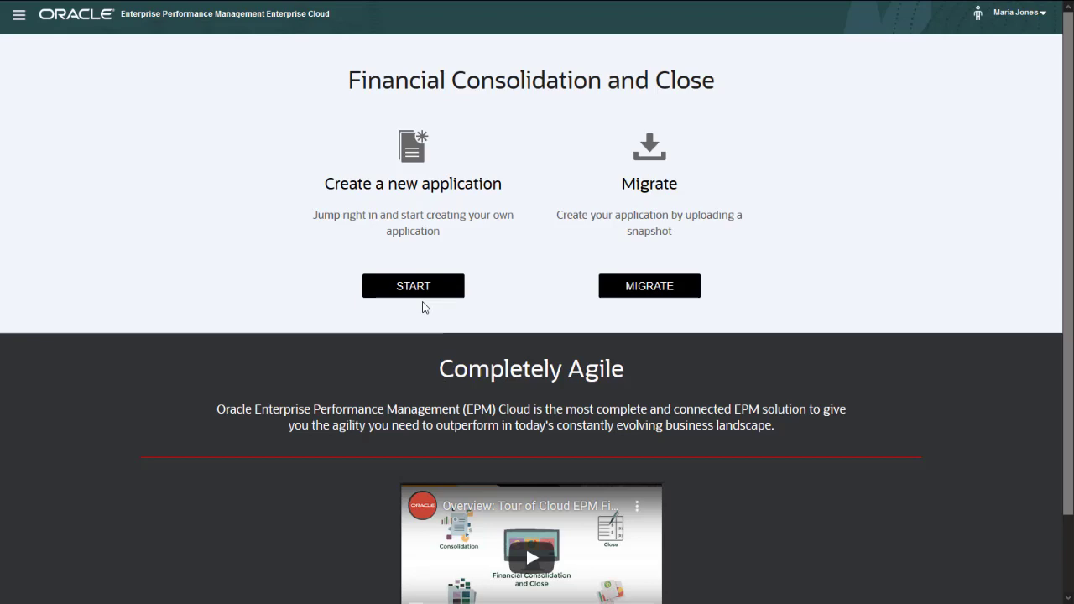
left_click(414, 287)
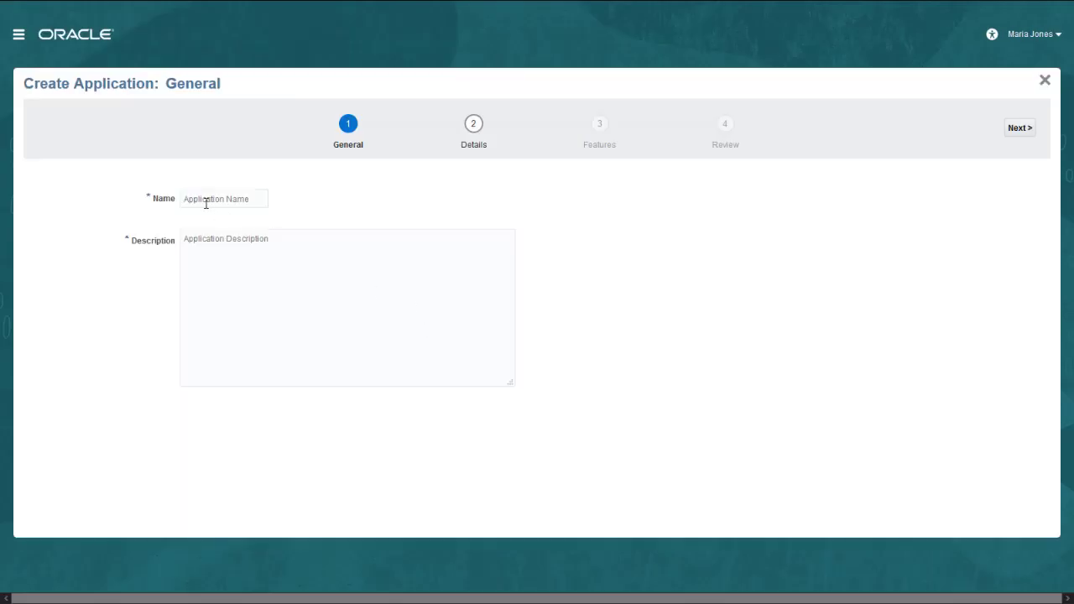
left_click(203, 202)
type("Consol")
key("Tab")
type("Conso")
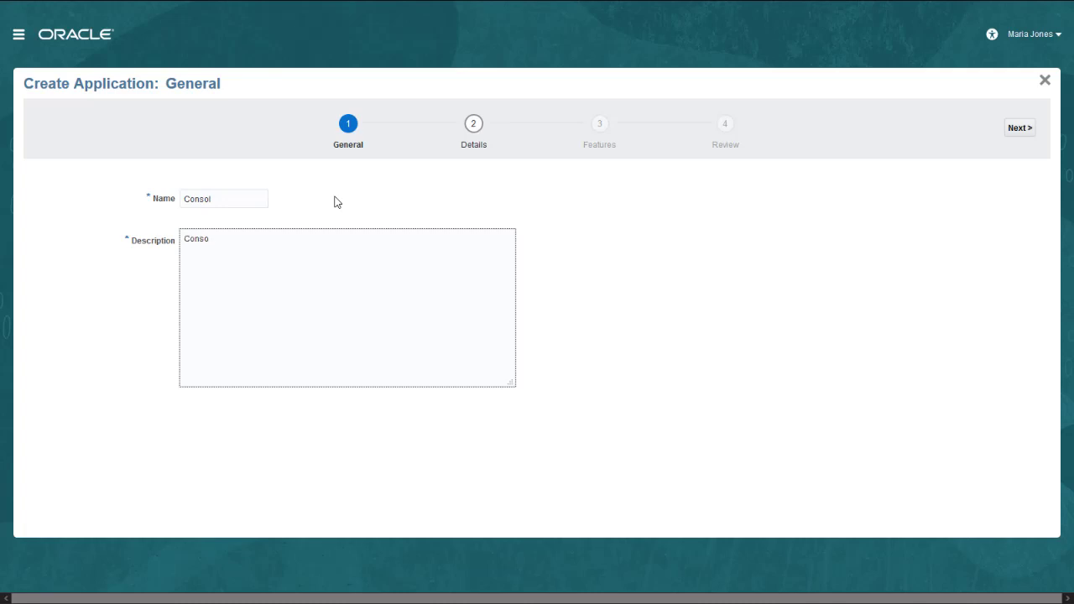
type("lidation")
left_click(1018, 128)
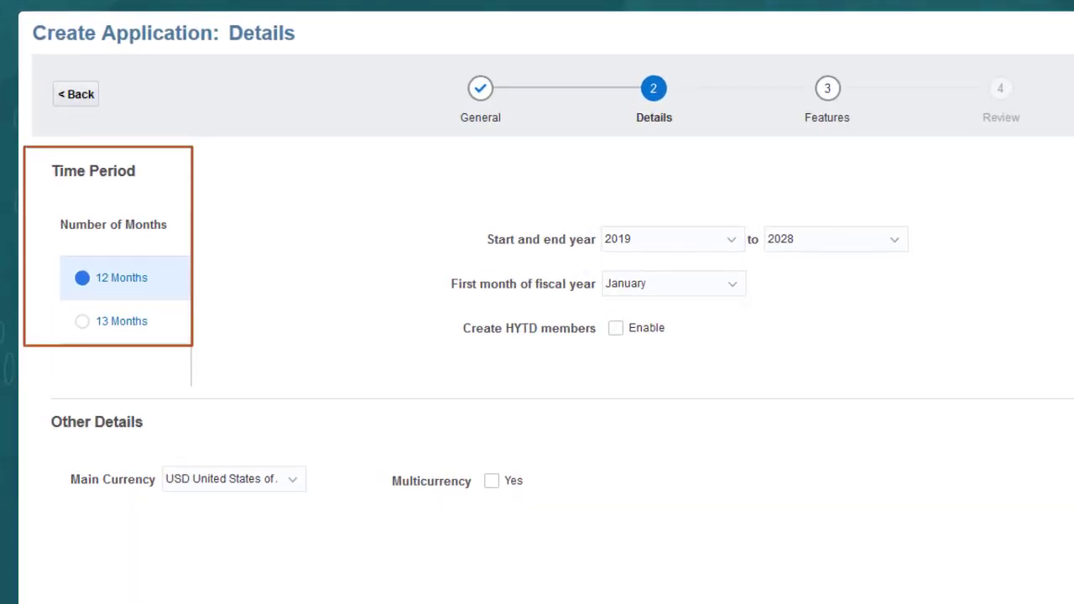
Set the application details to start year 2020, first fiscal month July and Multicurrency enabled, and continue to the features.
left_click(731, 244)
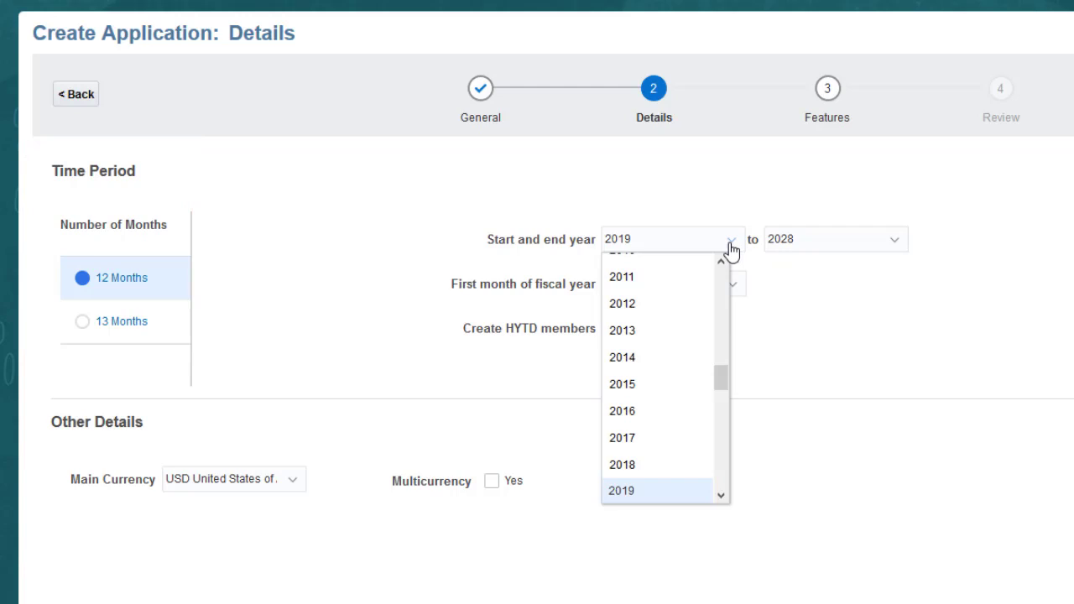
scroll(719, 369, "down", 3)
left_click(700, 394)
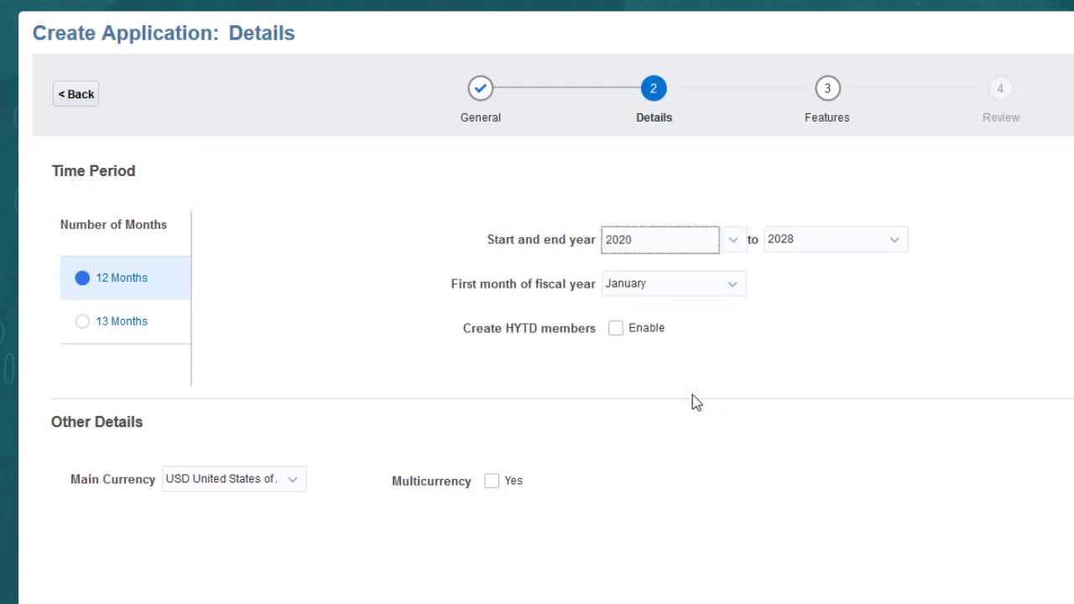
left_click(733, 290)
left_click(721, 474)
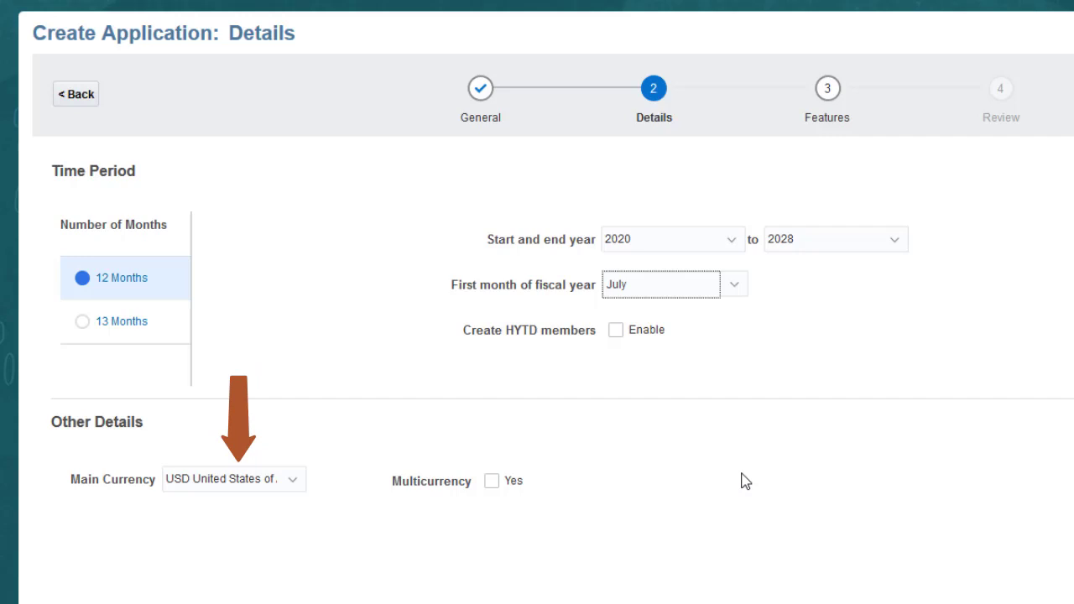
left_click(522, 484)
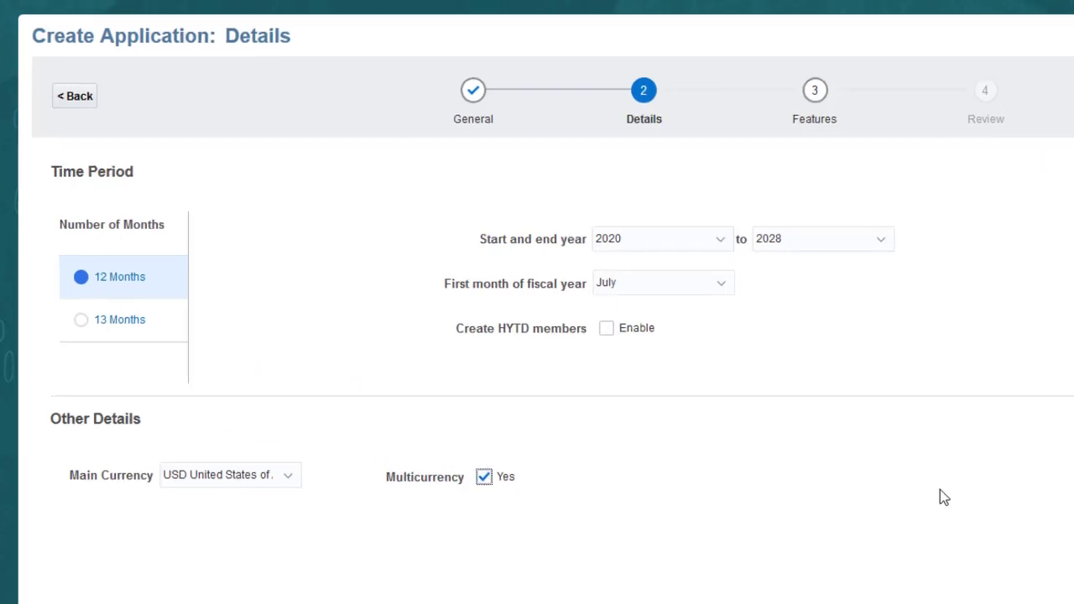
left_click(1018, 127)
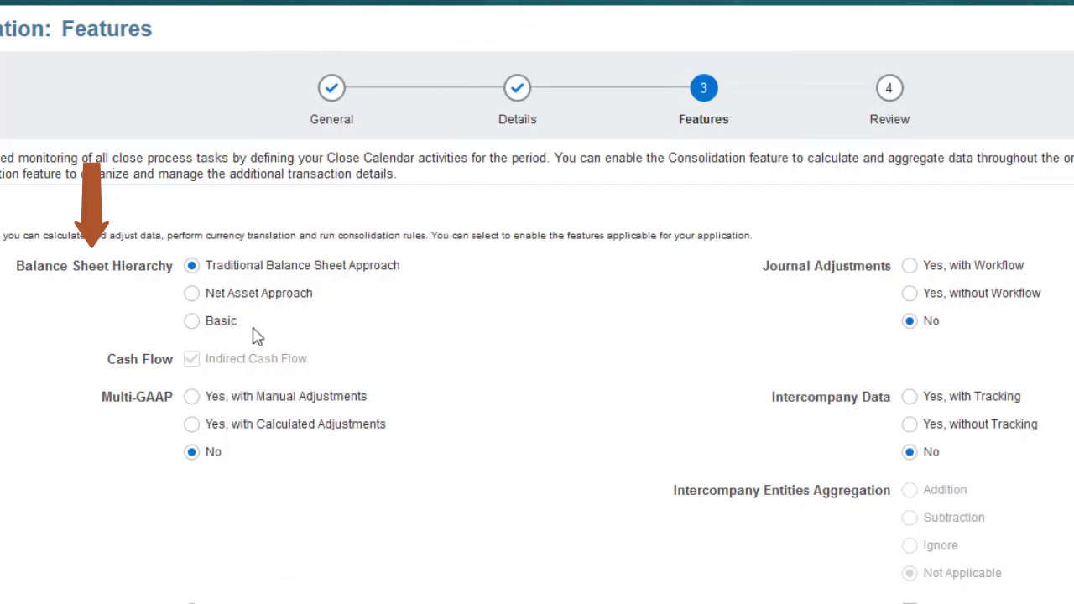
Try the Basic balance sheet hierarchy, return to Traditional Balance Sheet Approach, and set Multi-GAAP to Yes, with Manual Adjustments.
left_click(192, 321)
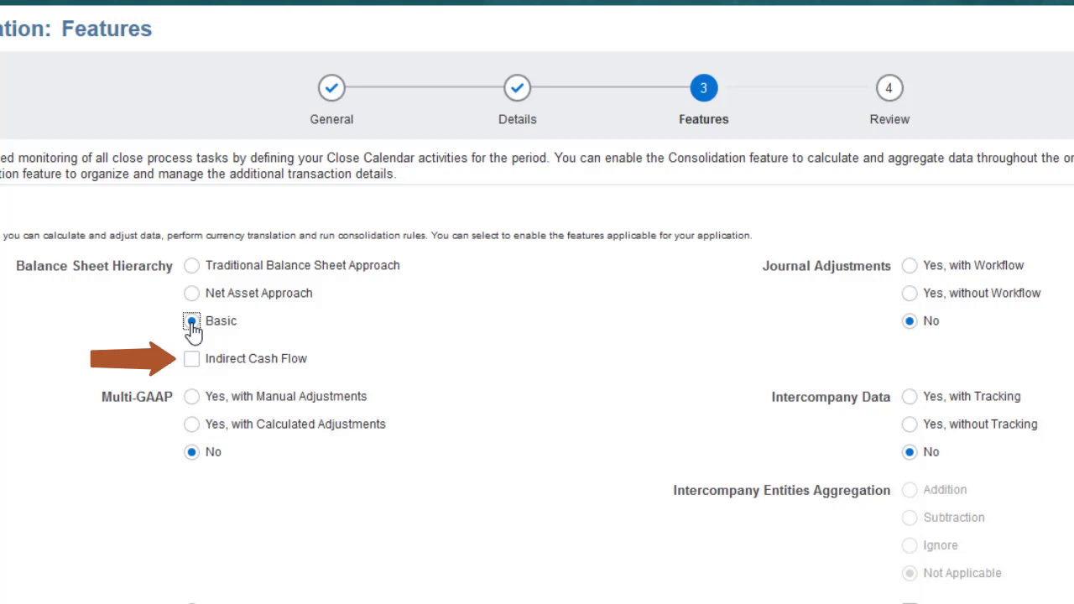
left_click(192, 266)
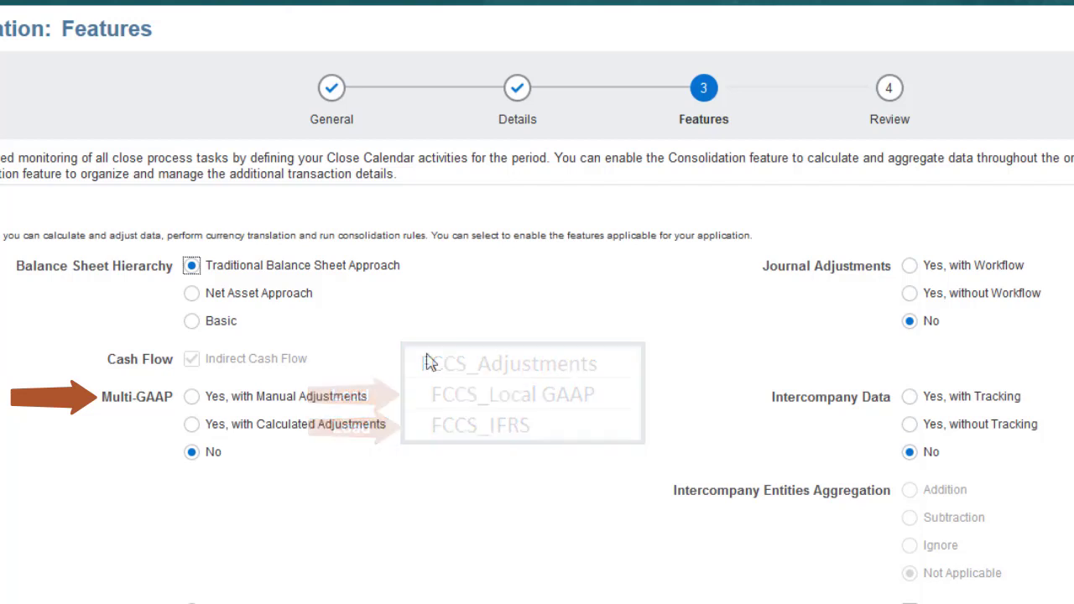
left_click(193, 398)
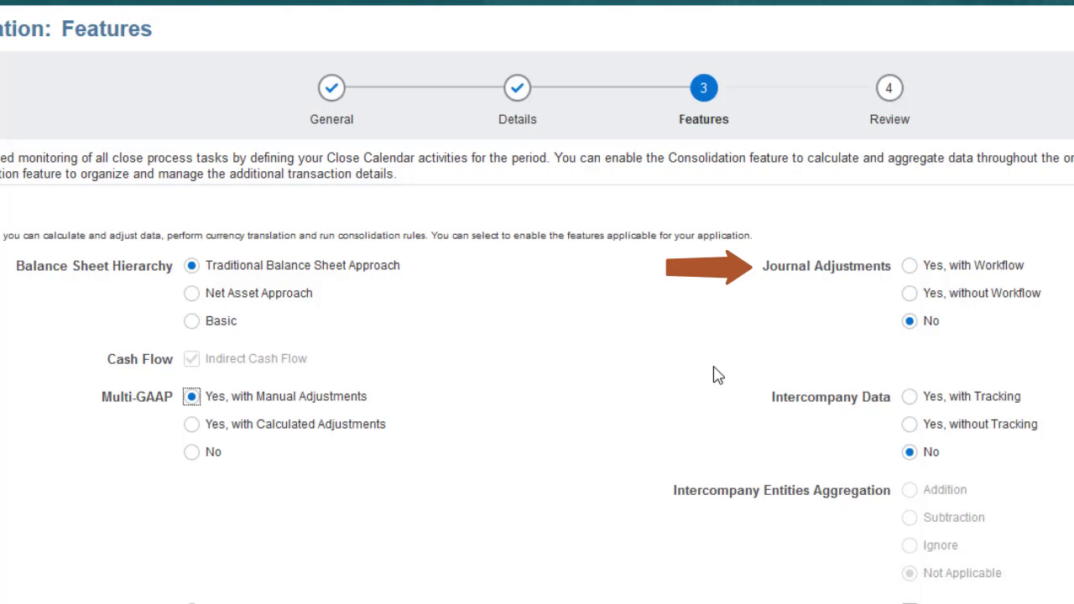
Enable Journal Adjustments with Workflow and Intercompany Data with Tracking.
left_click(908, 266)
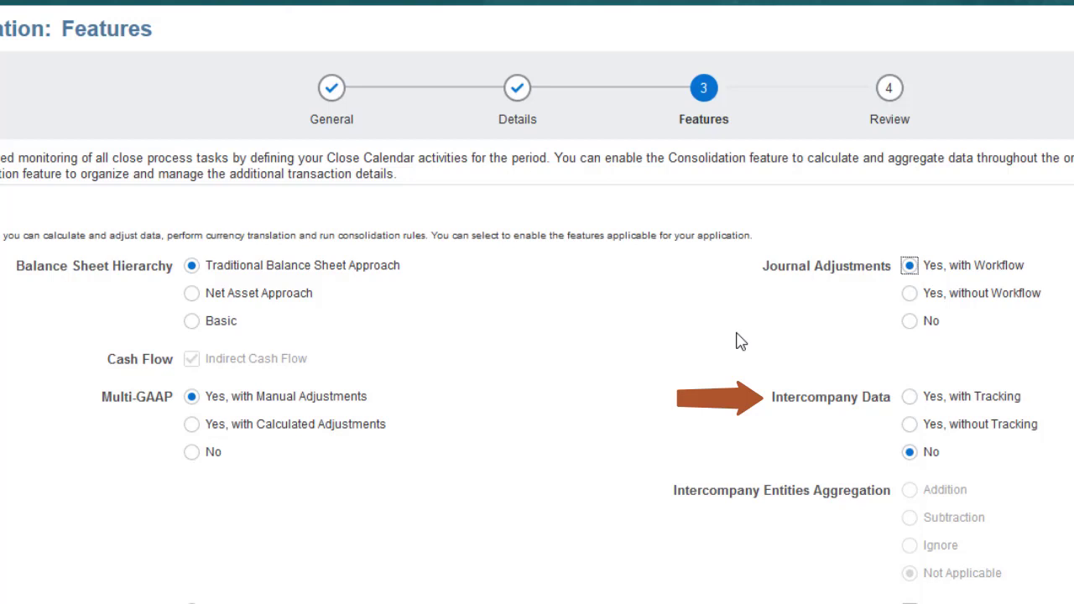
left_click(909, 397)
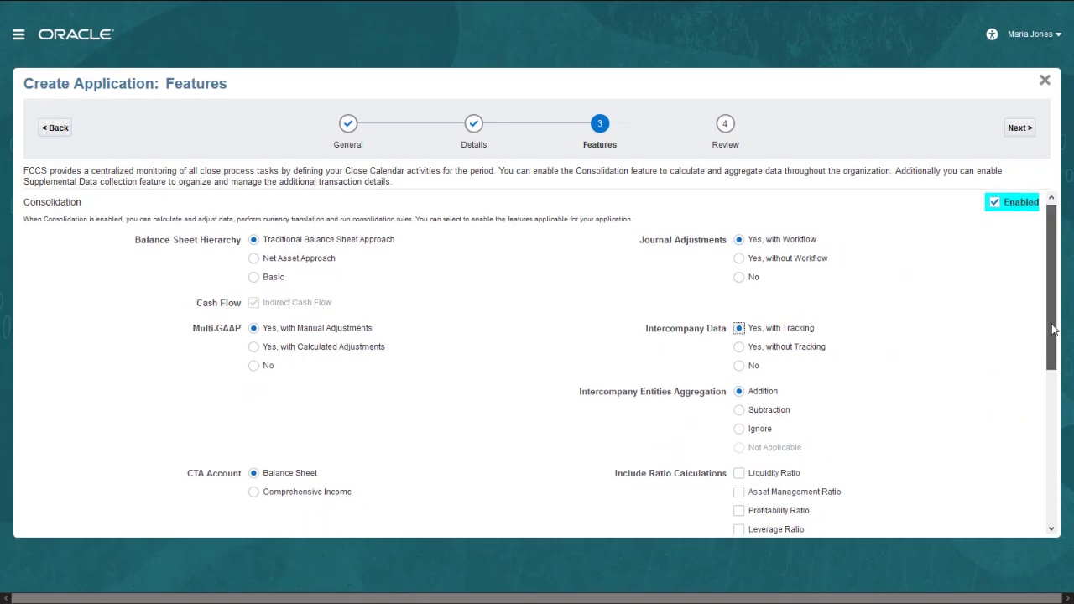
Include the Liquidity, Asset Management, Profitability and Leverage ratio calculations.
scroll(537, 361, "down", 5)
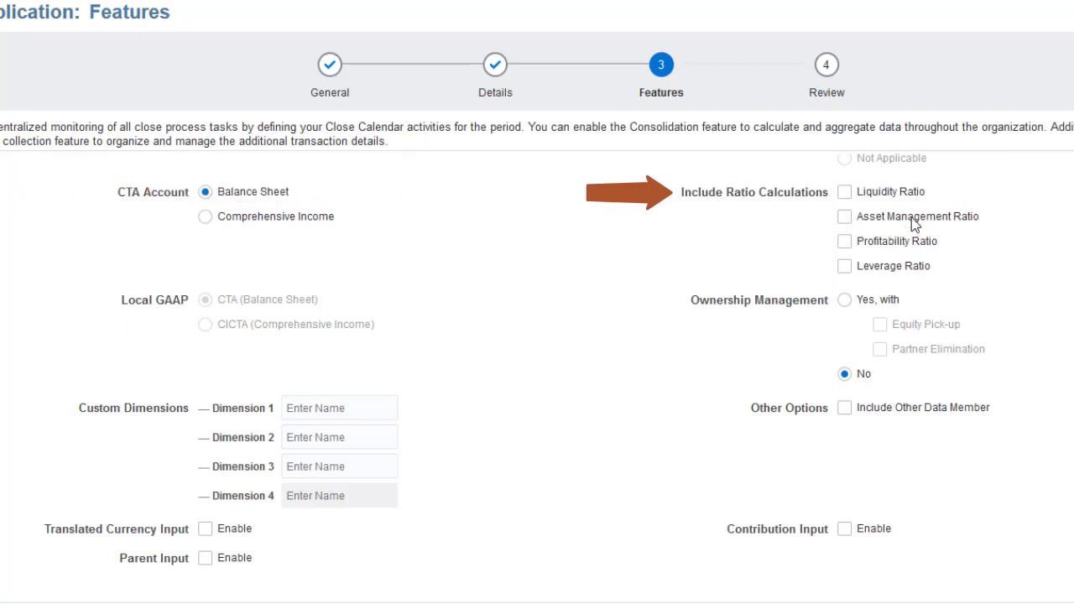
left_click(844, 192)
left_click(851, 222)
left_click(849, 244)
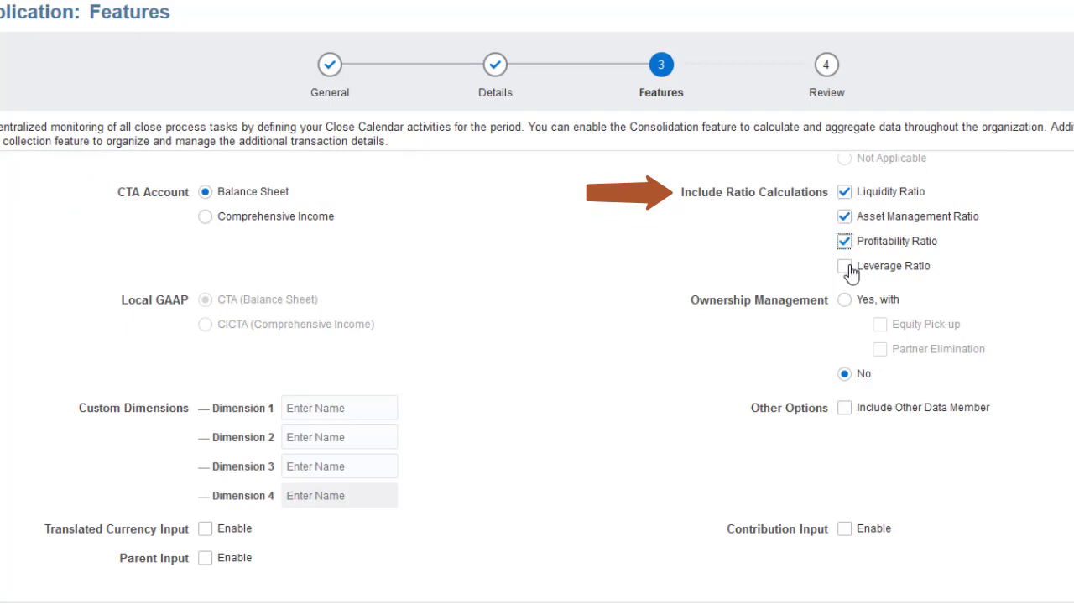
left_click(849, 269)
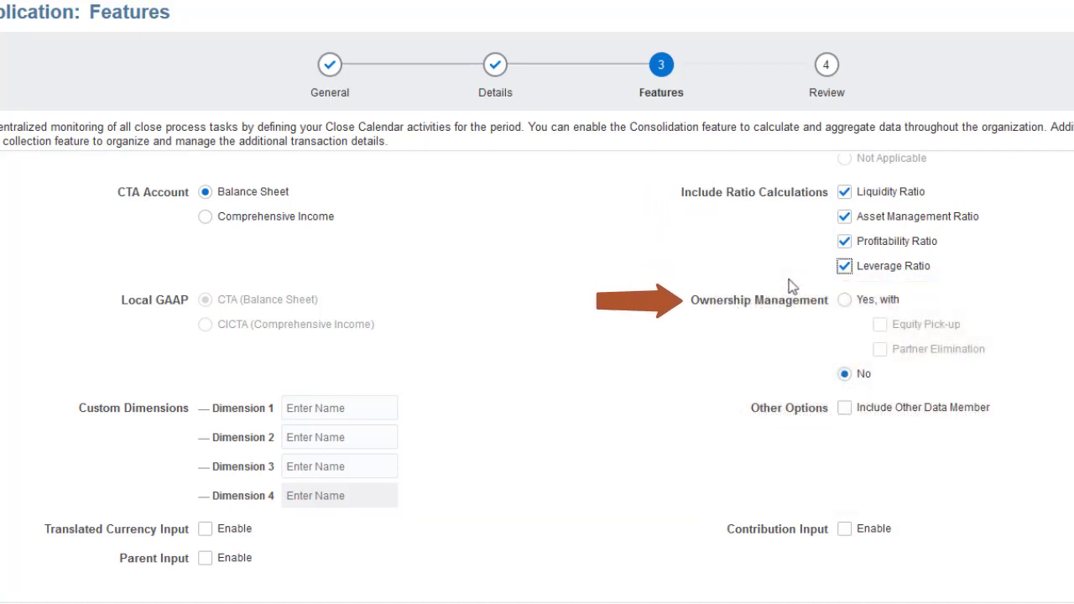
Enable Ownership Management with both Equity Pick-up and Partner Elimination.
left_click(844, 299)
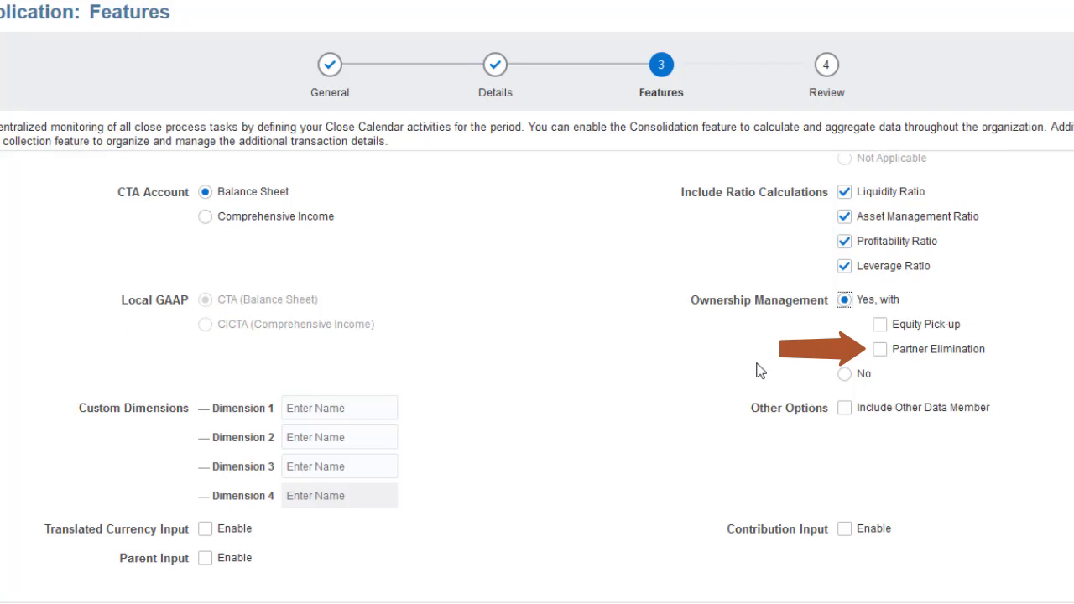
left_click(880, 326)
left_click(879, 349)
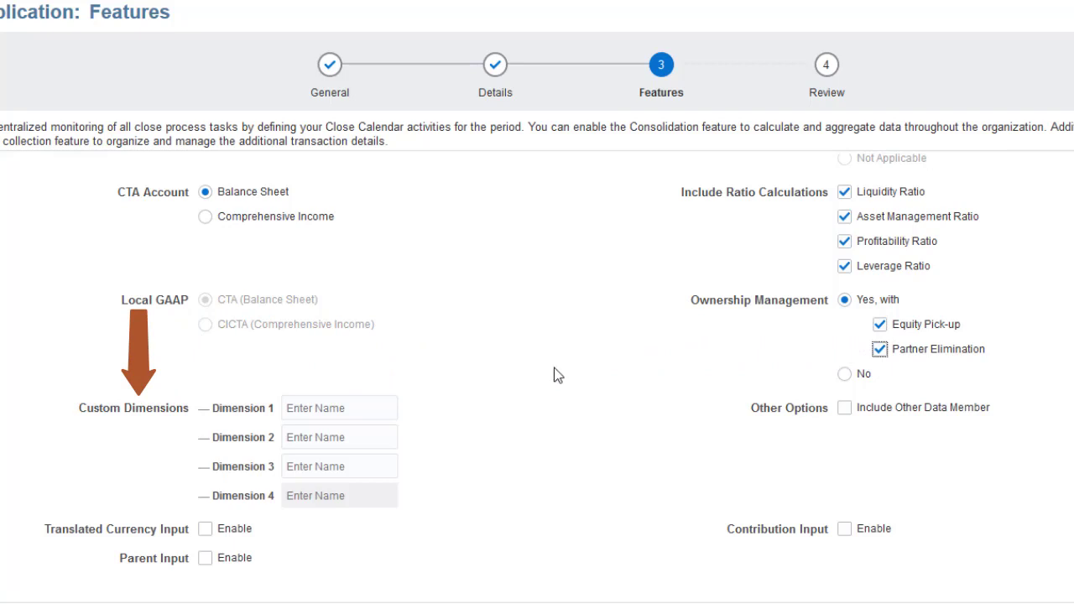
Name custom Dimension 1 Product.
left_click(334, 412)
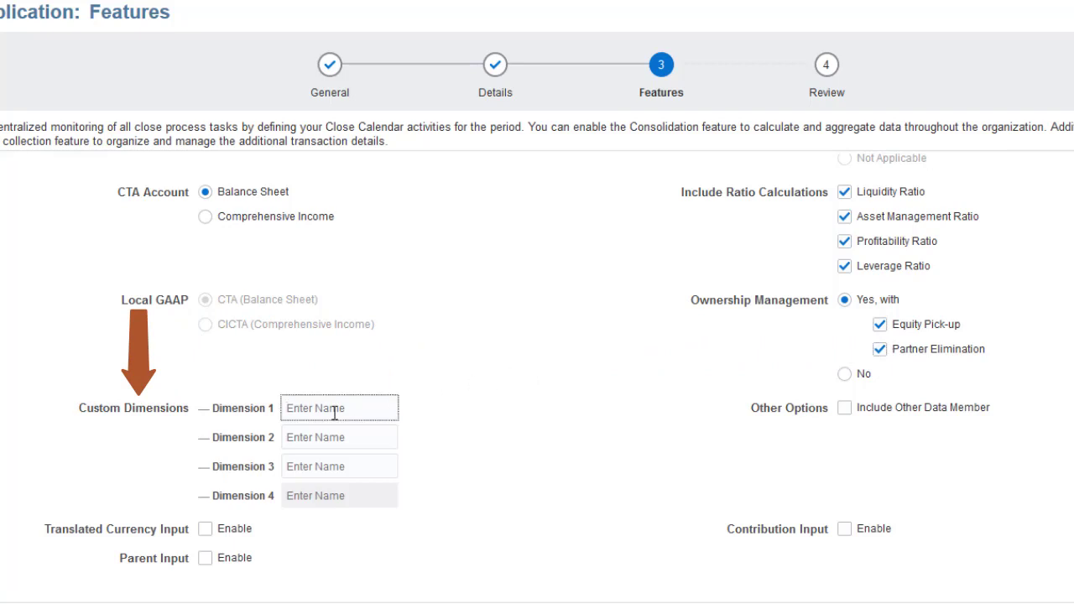
type("Product")
left_click(461, 460)
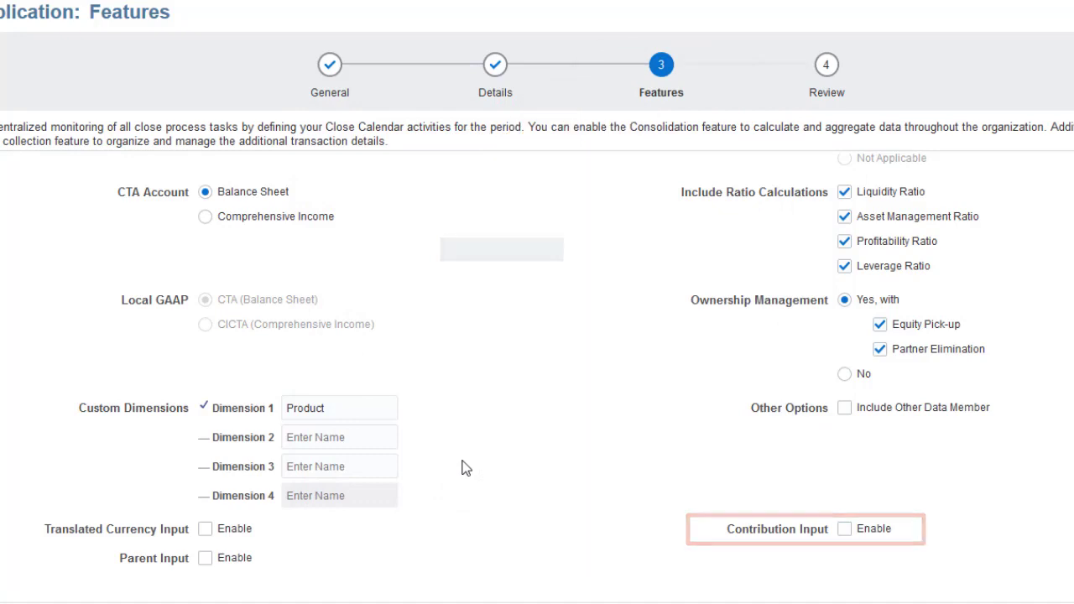
Enable Translated Currency Input, Parent Input and Contribution Input for the application.
left_click(206, 530)
left_click(205, 558)
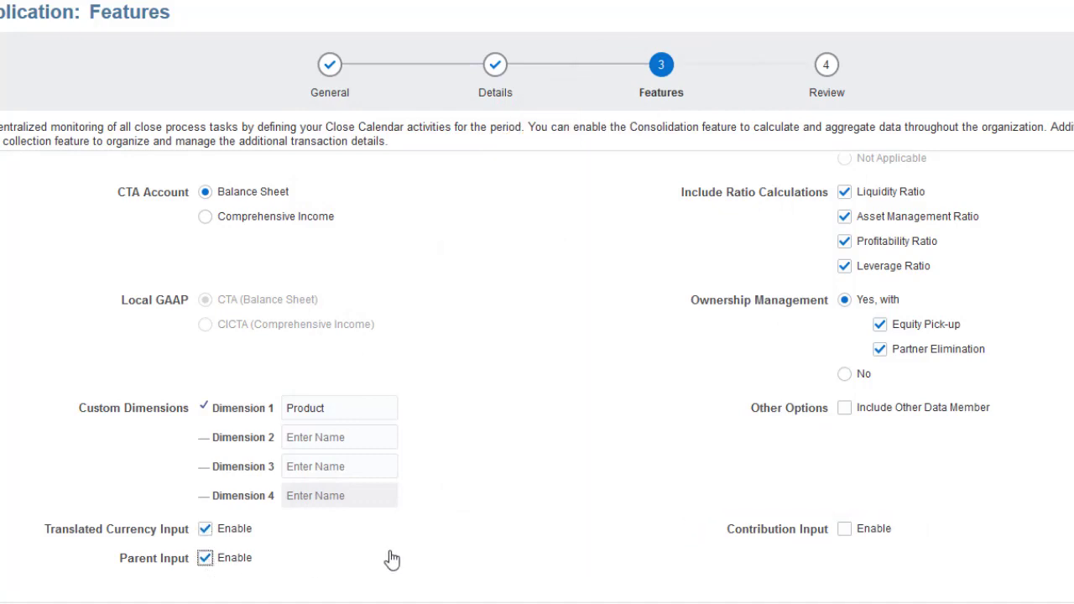
left_click(844, 529)
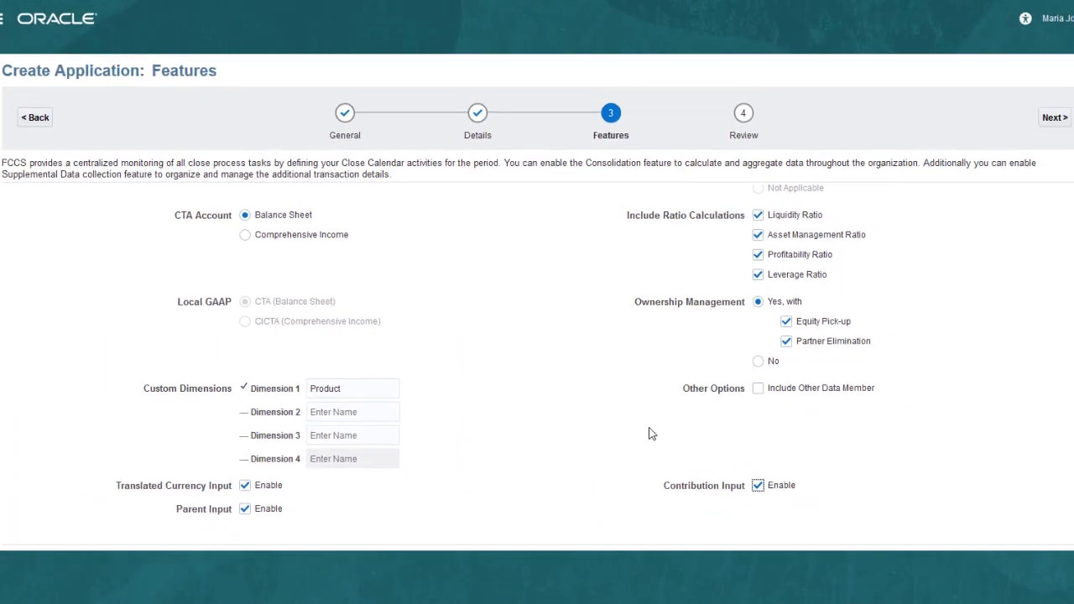
Enable Supplemental Data Collection and continue to the application review.
left_click_drag(1055, 441, 1060, 489)
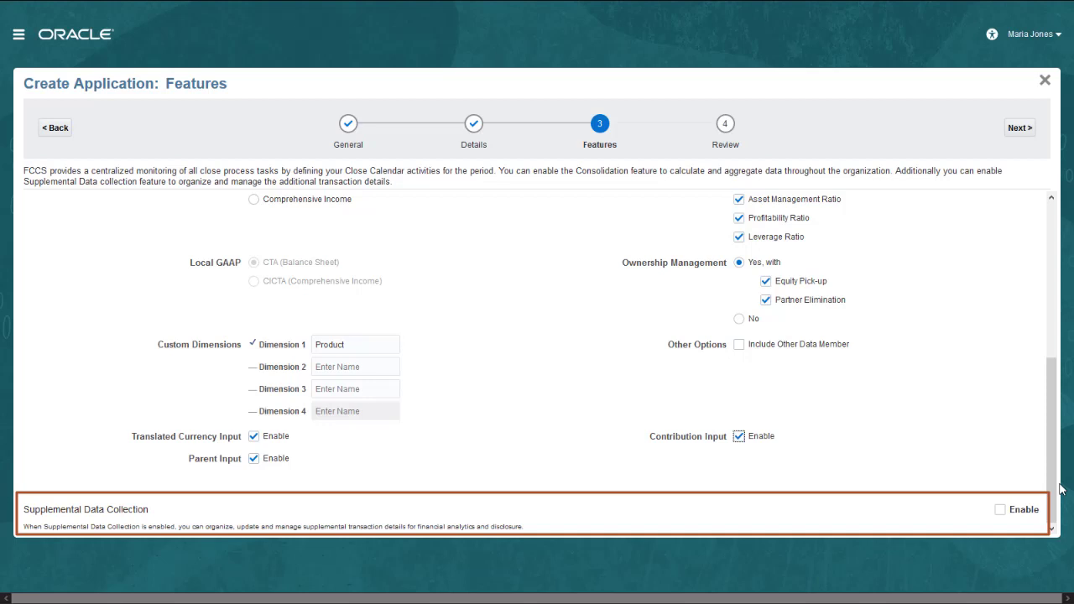
left_click(999, 509)
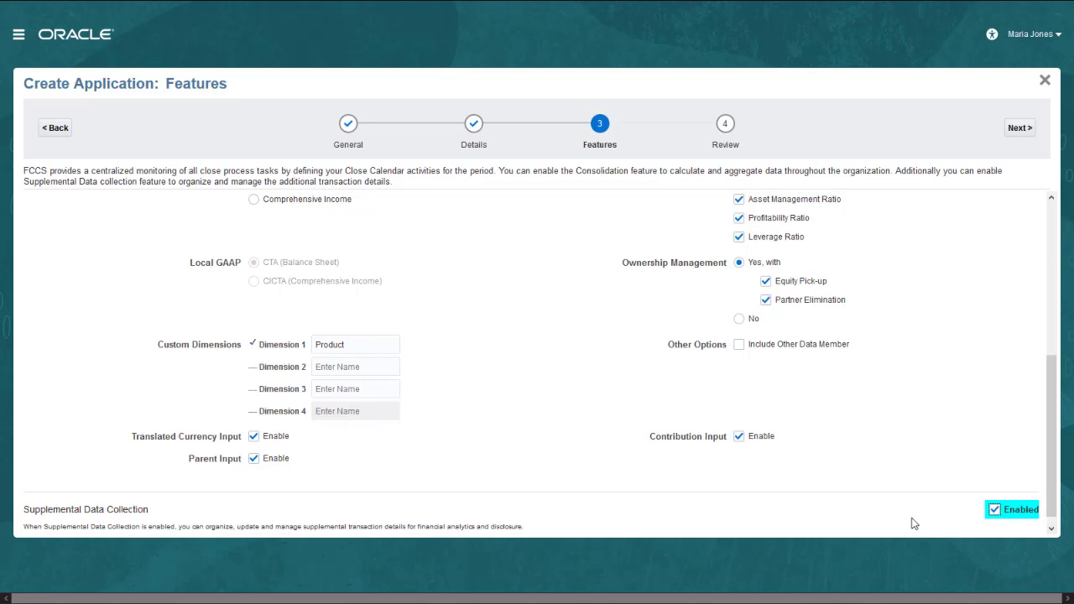
left_click(1019, 128)
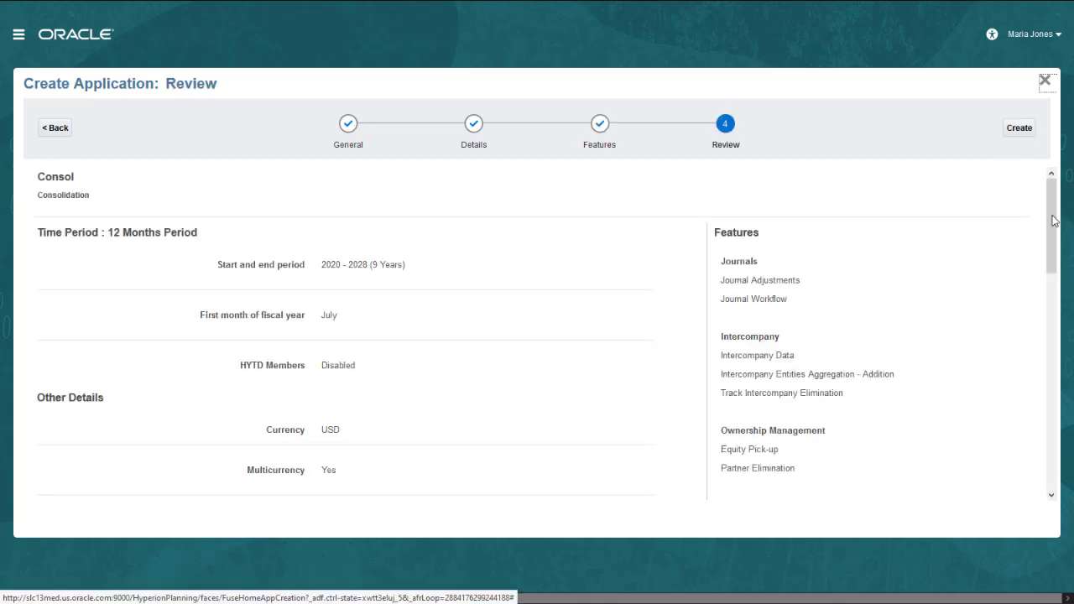
Review the summary of the chosen settings, create the Consol application and acknowledge the creation status.
left_click_drag(1054, 221, 1054, 264)
left_click_drag(1055, 327, 1071, 393)
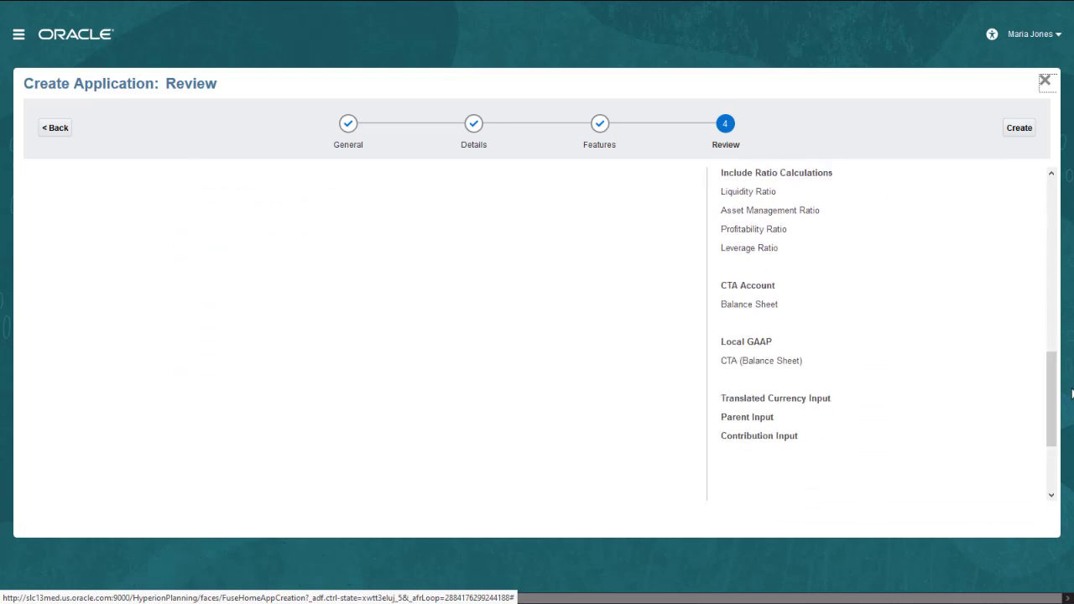
left_click(1019, 129)
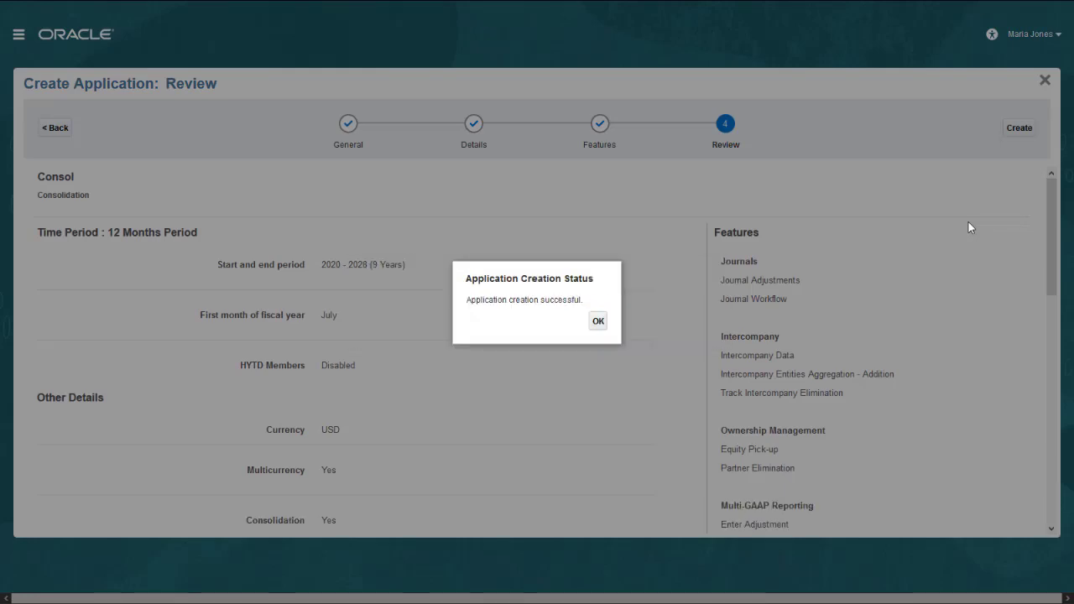
left_click(599, 321)
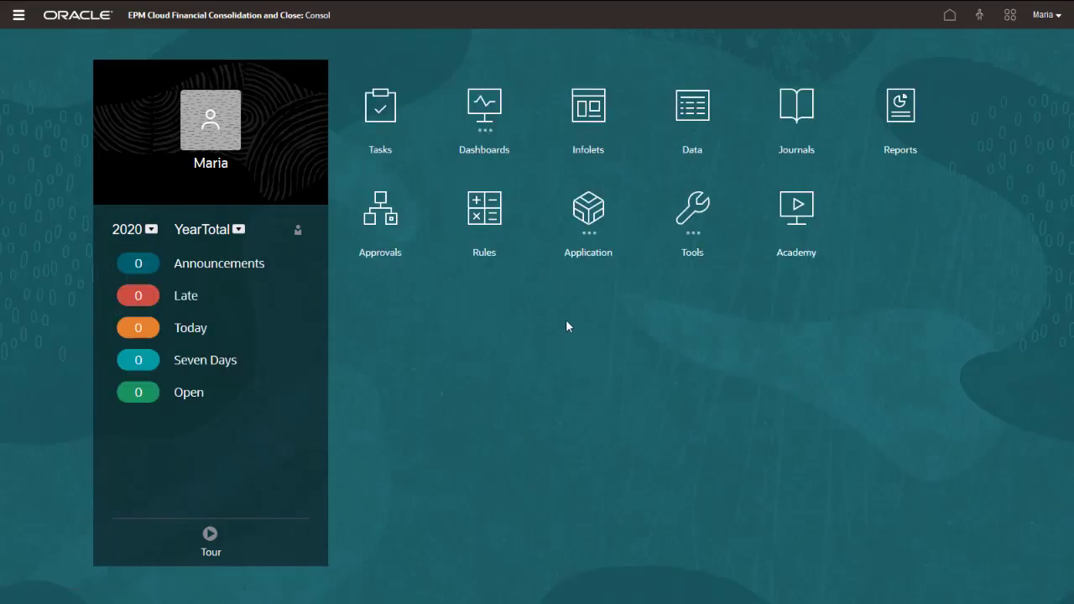
Open Enable Features in the Consolidation configuration and examine the application's feature selections down to Supplemental Data Collection.
left_click(602, 218)
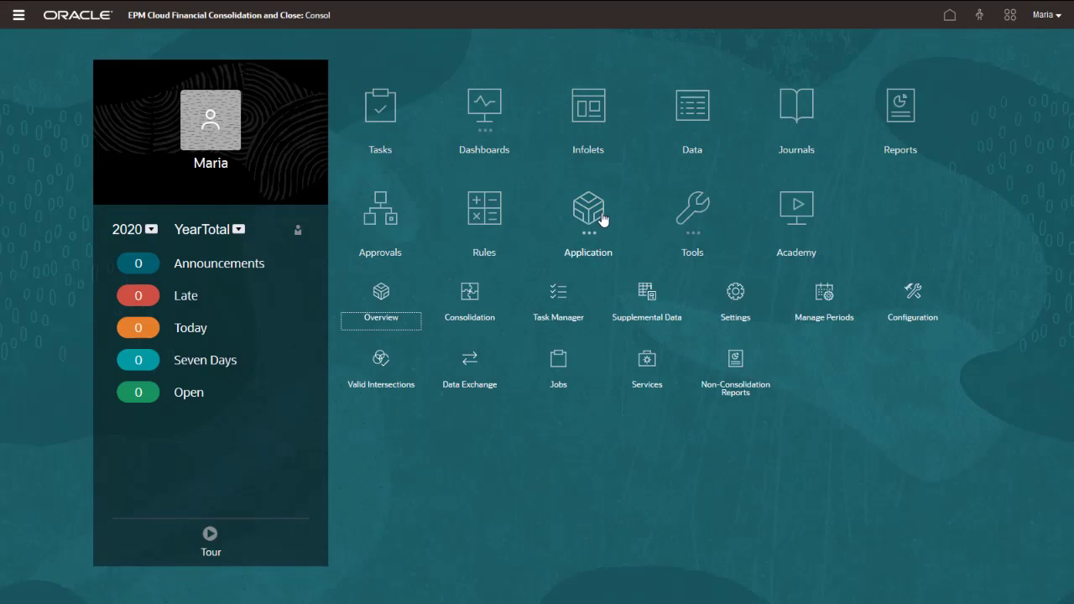
left_click(918, 300)
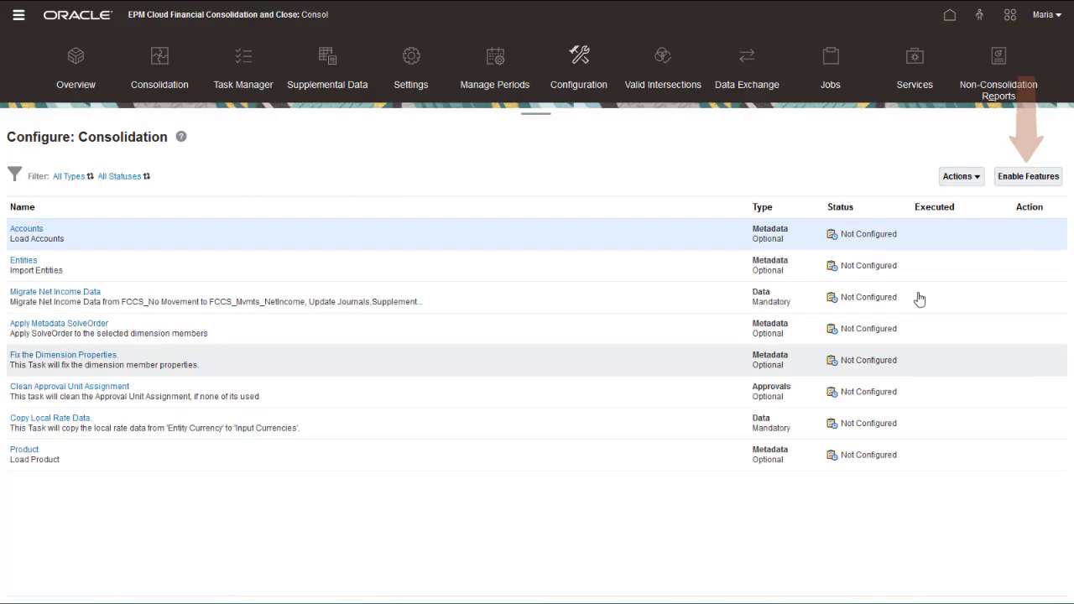
left_click(1034, 180)
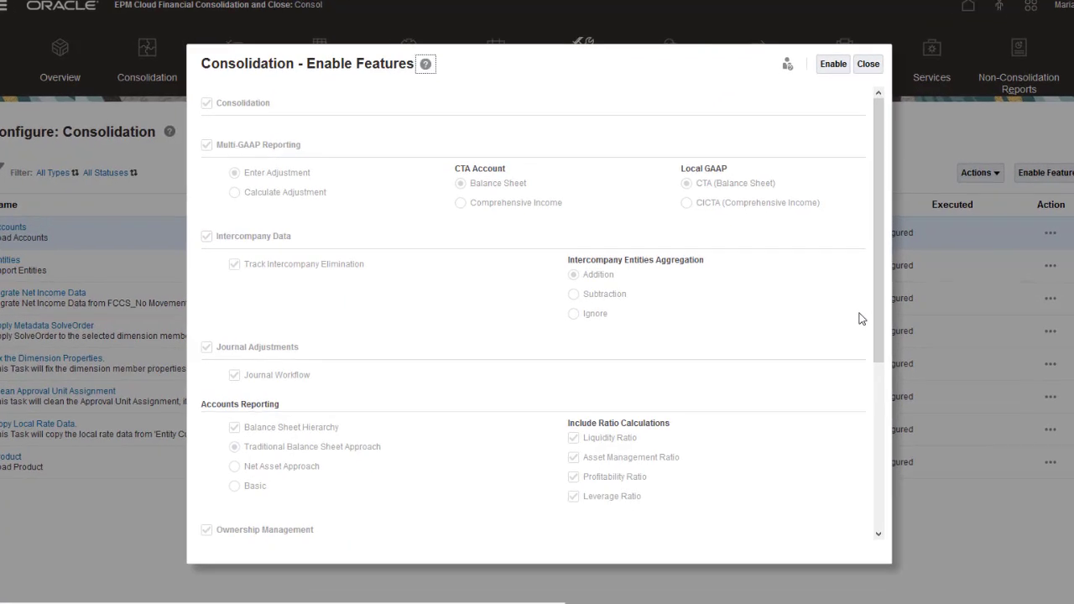
left_click_drag(928, 305, 971, 514)
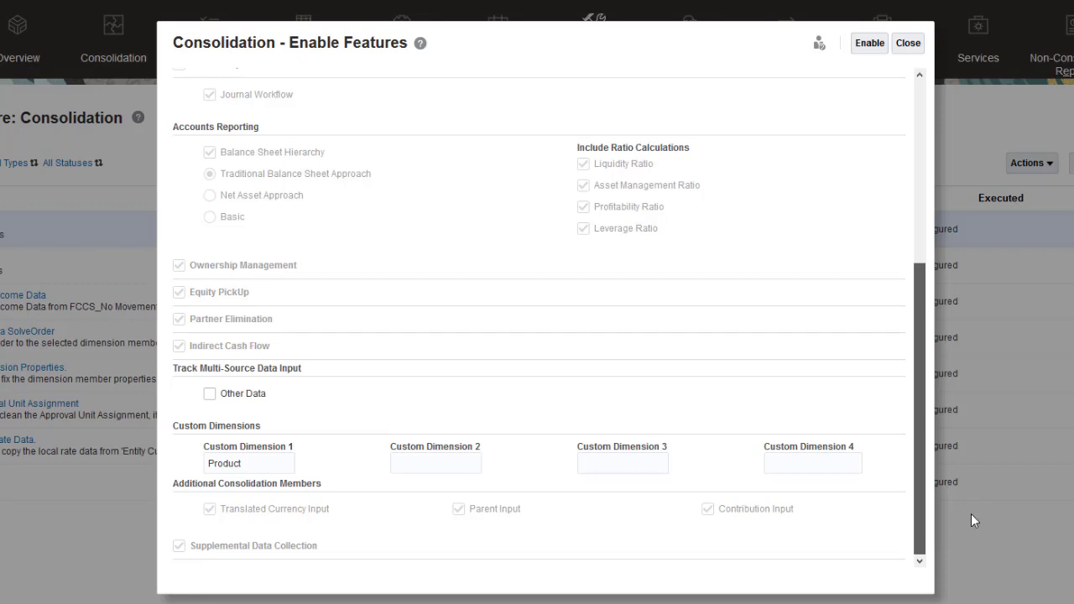